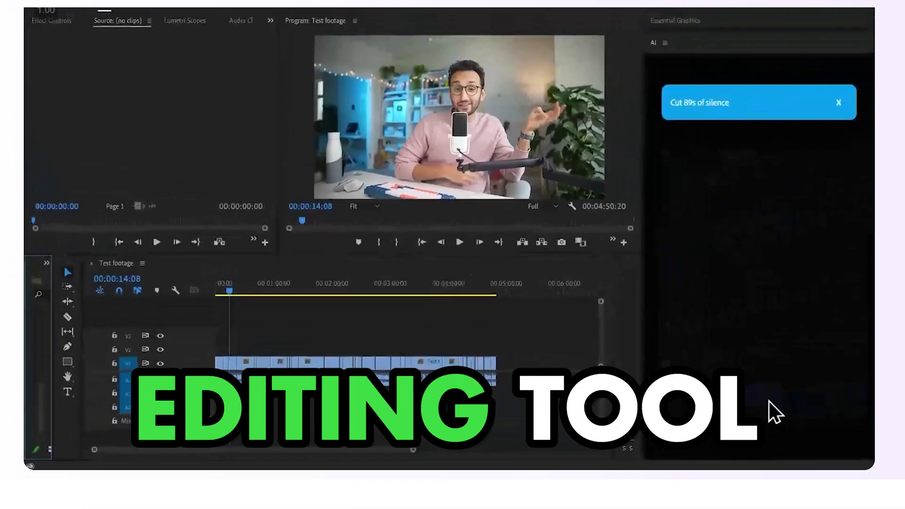
Scroll the FireCut panel to reveal its tool cards for silences, zooms and captions.
scroll(453, 254, down, 10)
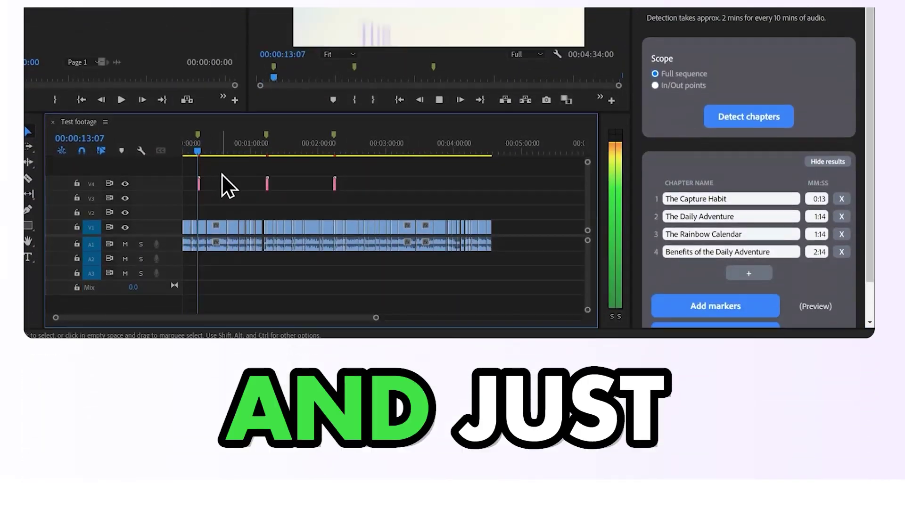
scroll(453, 254, down, 12)
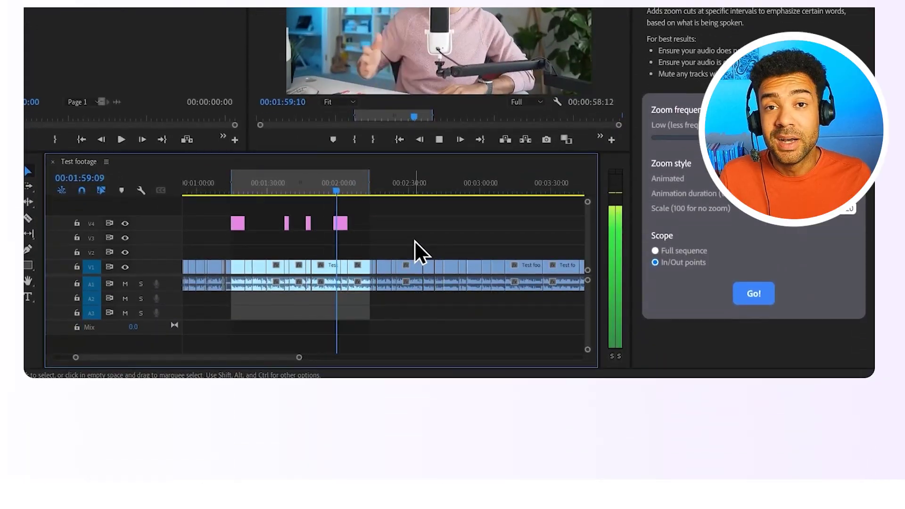
scroll(453, 255, down, 12)
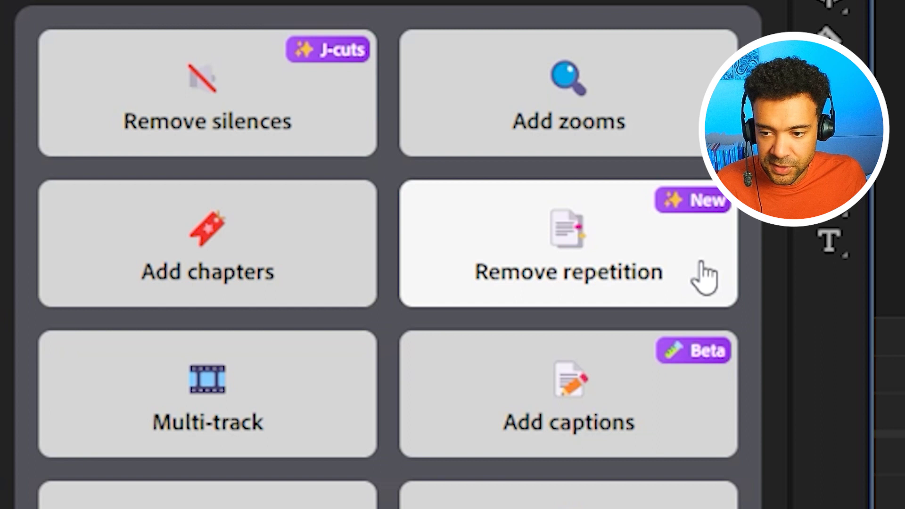
Open Remove repetition, select the footage clip, and preview it around the one- and two-minute marks.
click(704, 278)
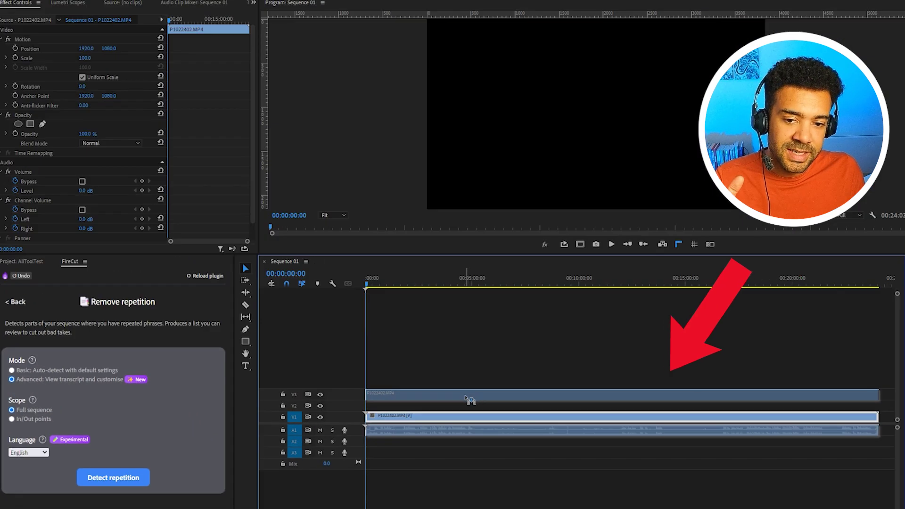
click(469, 417)
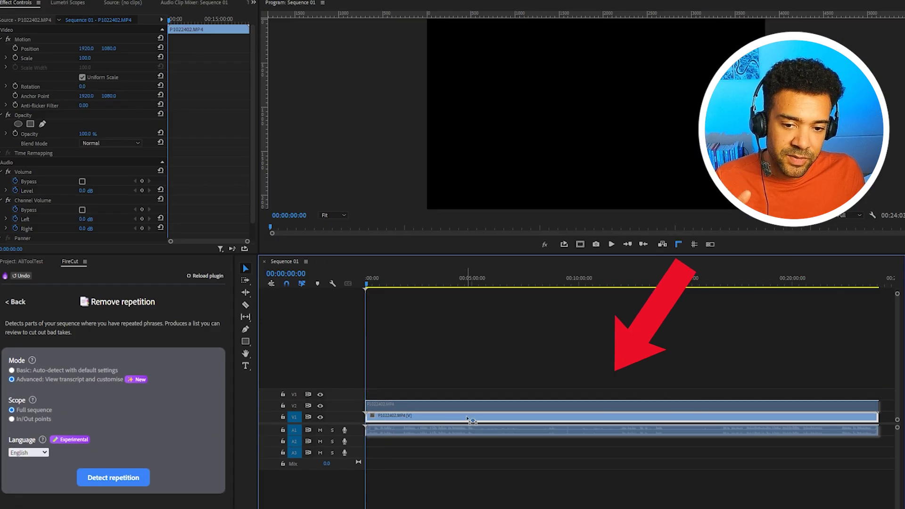
mouse_move(469, 419)
mouse_down()
mouse_move(459, 395)
mouse_move(461, 420)
mouse_up()
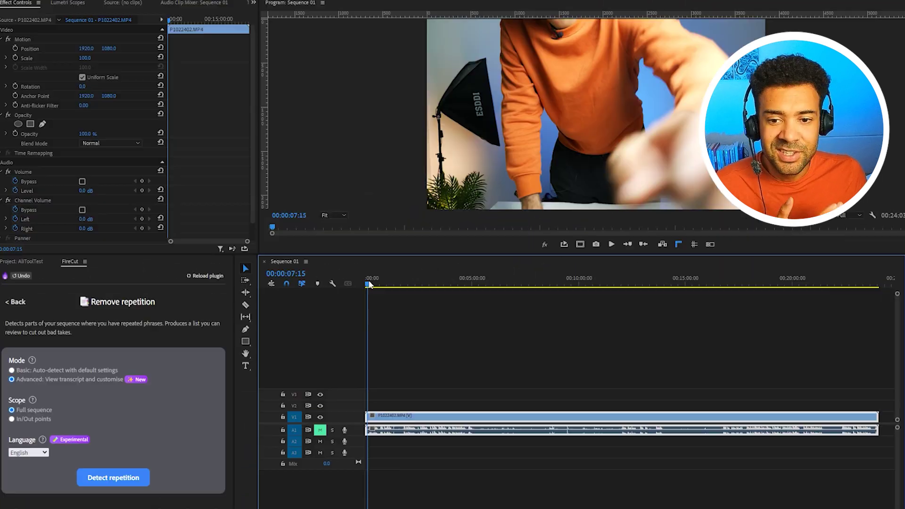
drag(185, 298, 576, 325)
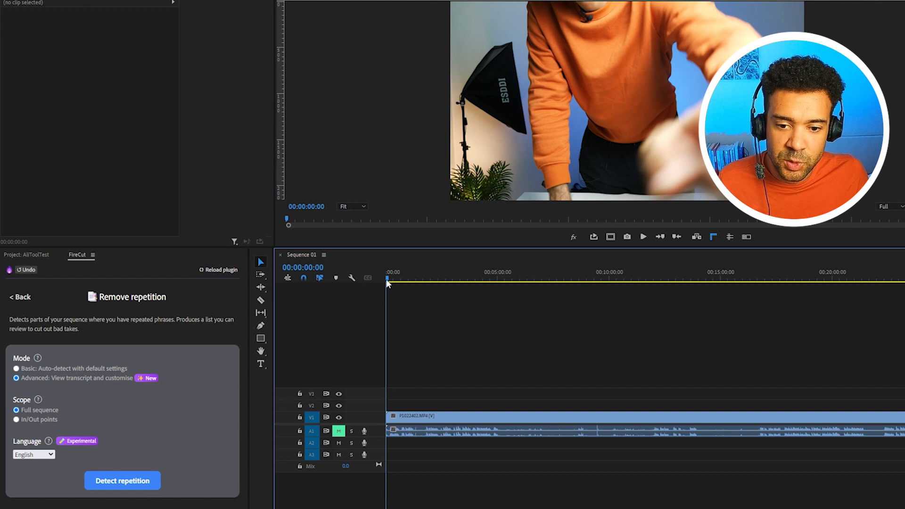
drag(392, 278, 499, 278)
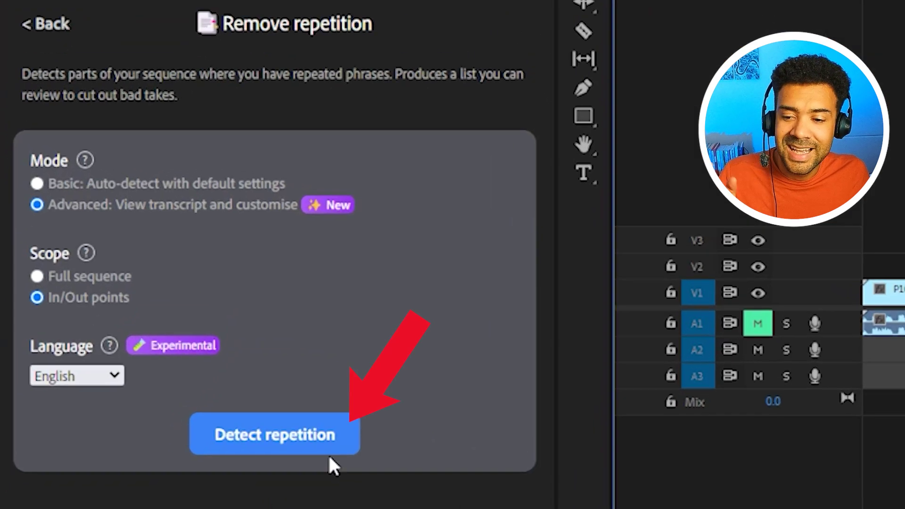
Detect repeated phrases and preview the first, second and third takes of a phrase.
click(318, 449)
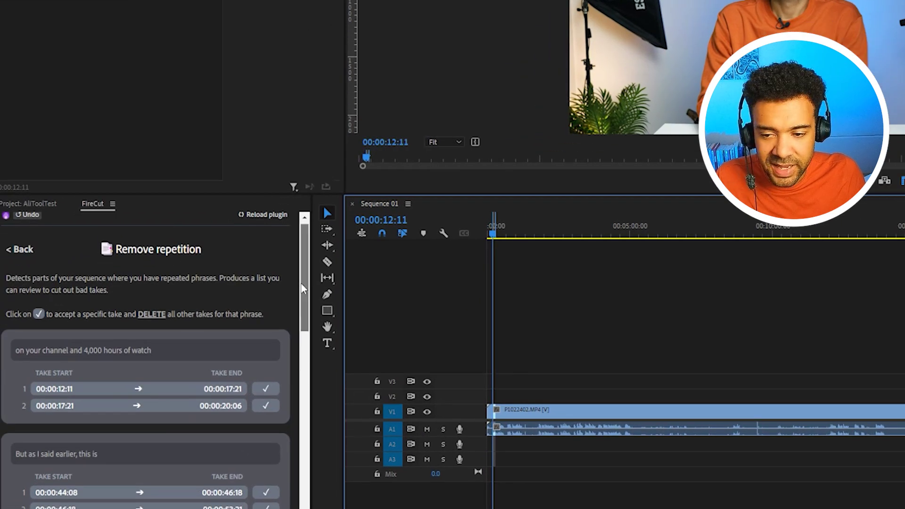
scroll(222, 360, down, 2)
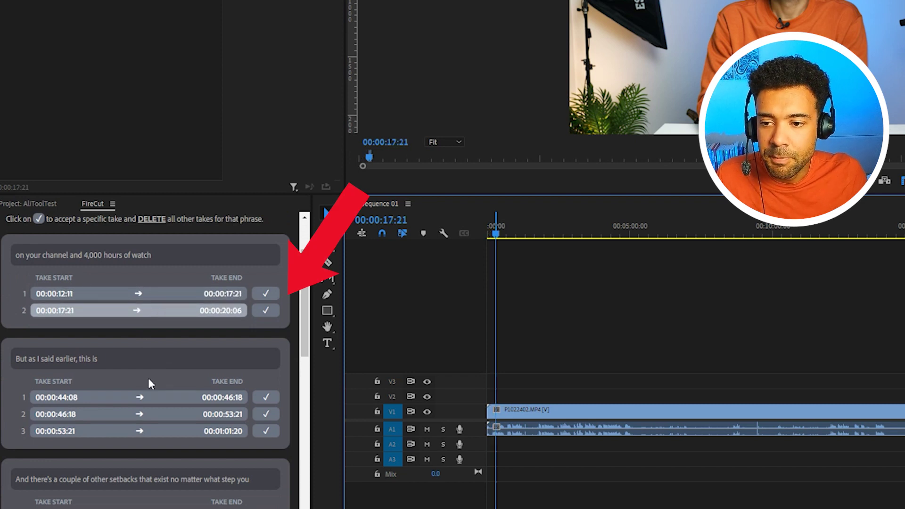
click(144, 400)
click(153, 416)
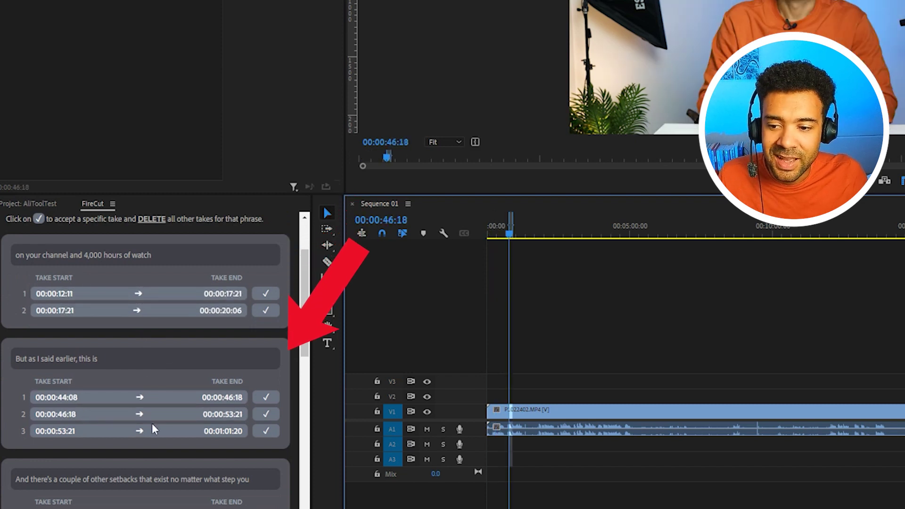
click(153, 430)
scroll(303, 325, down, 3)
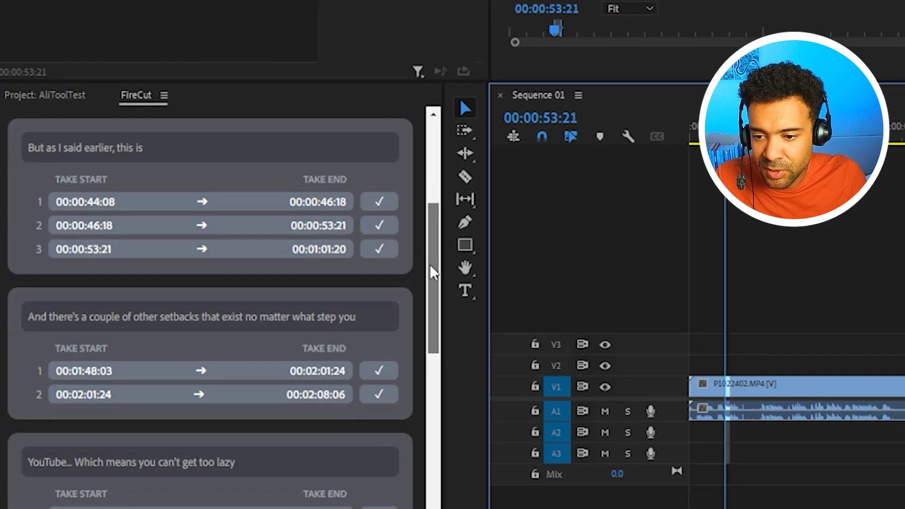
drag(430, 264, 427, 453)
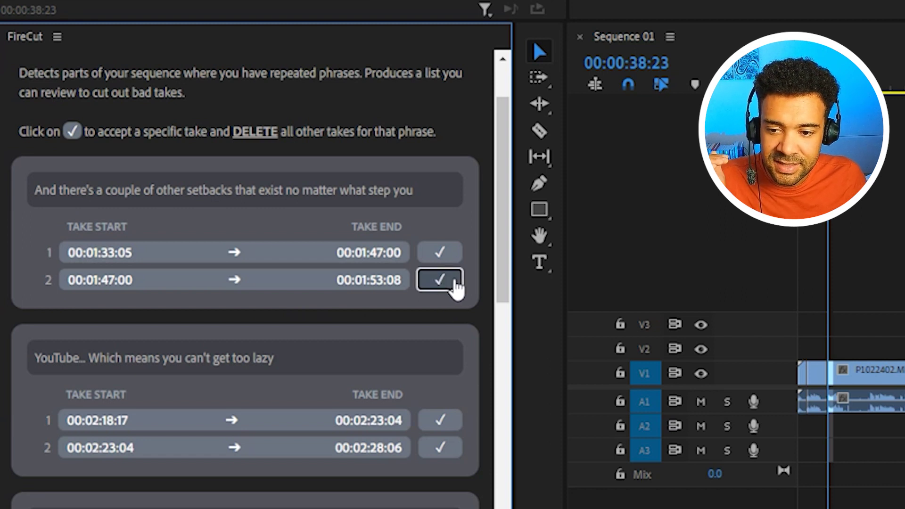
Keep take 2 of the setbacks, $100 and £10,000 phrases and take 3 of the next.
click(439, 279)
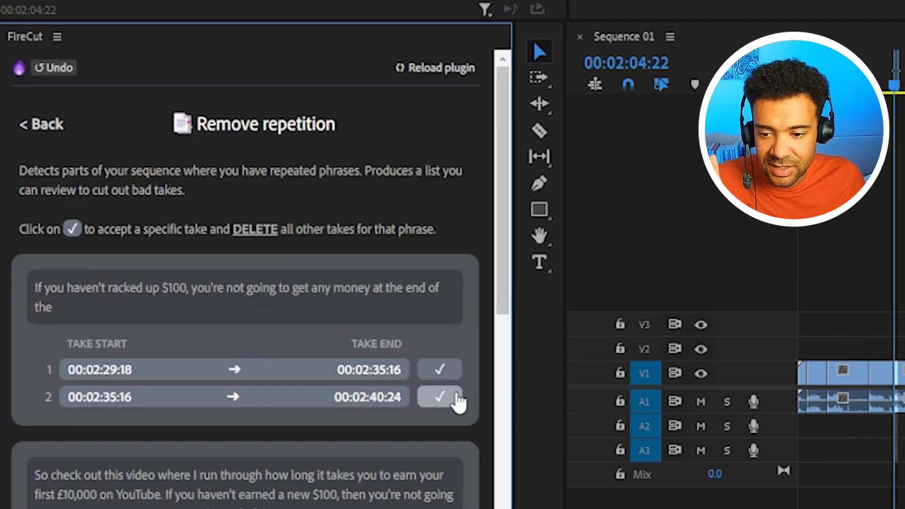
click(456, 396)
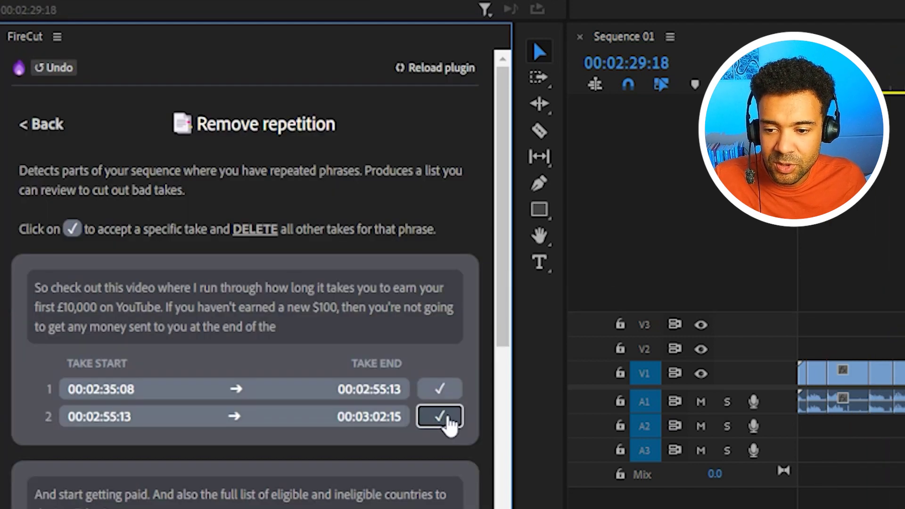
click(447, 421)
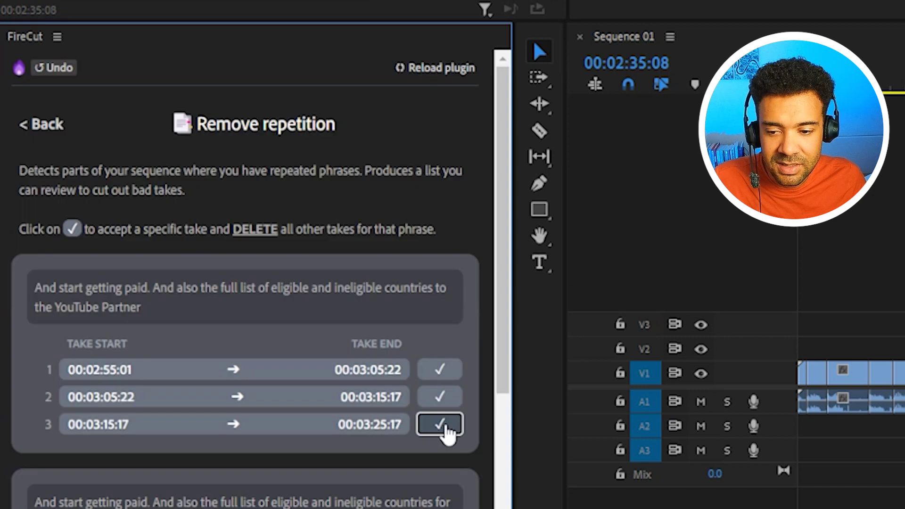
click(443, 425)
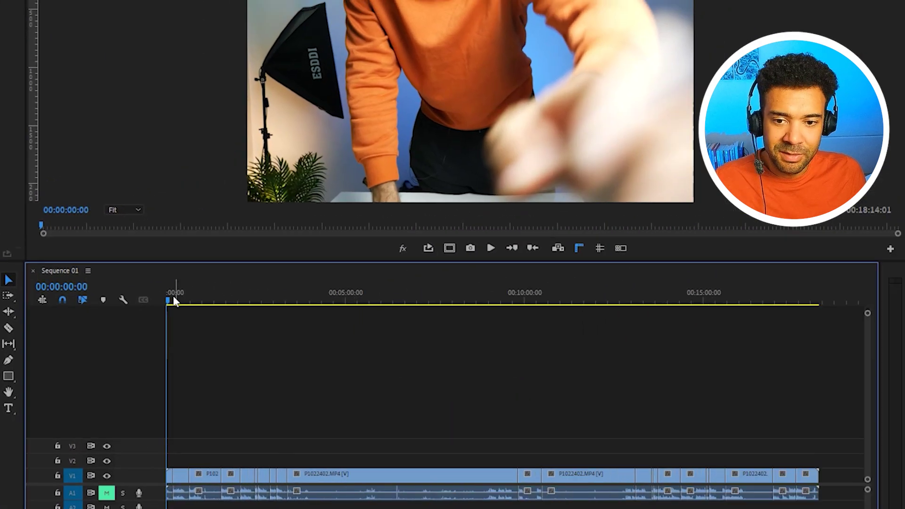
drag(167, 300, 818, 310)
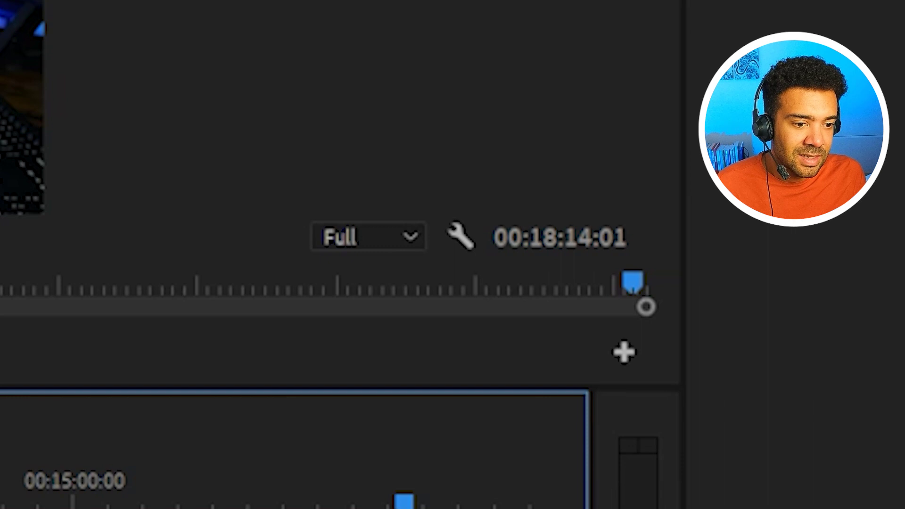
drag(404, 502, 156, 352)
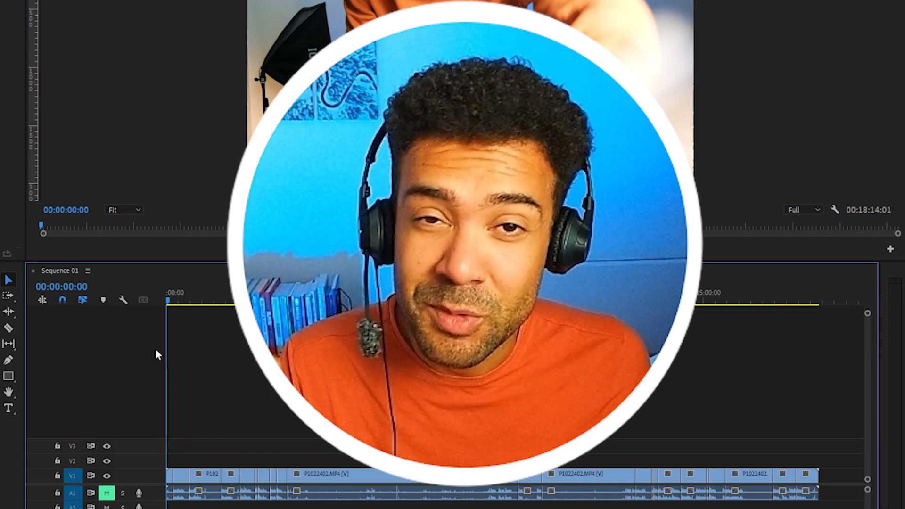
drag(212, 302, 564, 330)
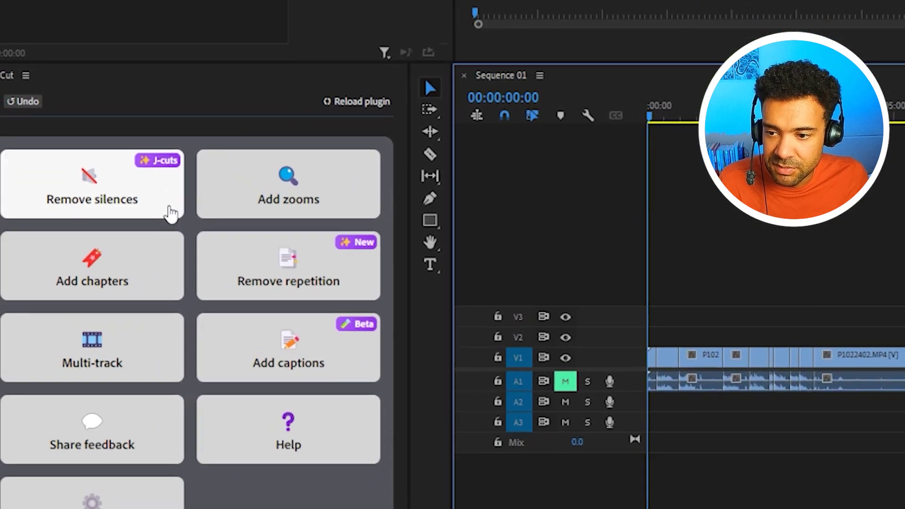
Cut silences from the full sequence at Default tightness, then scrub through the trimmed result.
click(171, 215)
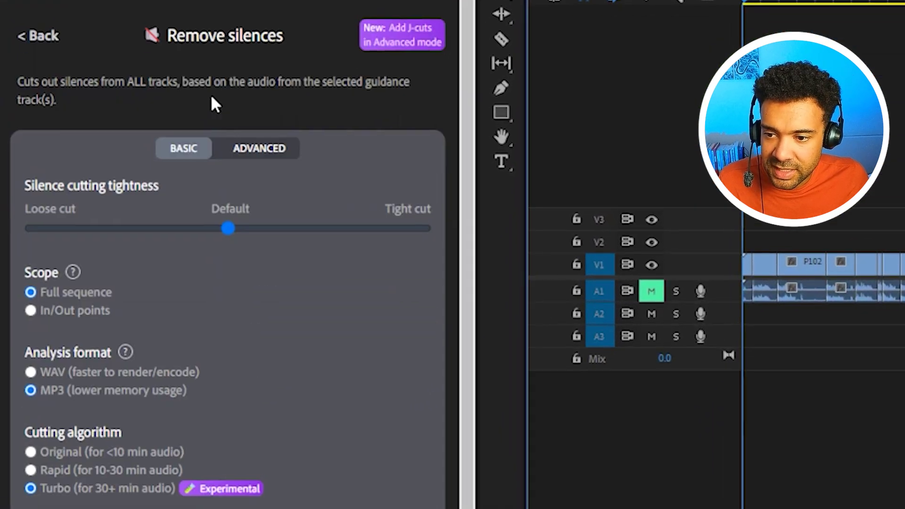
drag(486, 10, 479, 165)
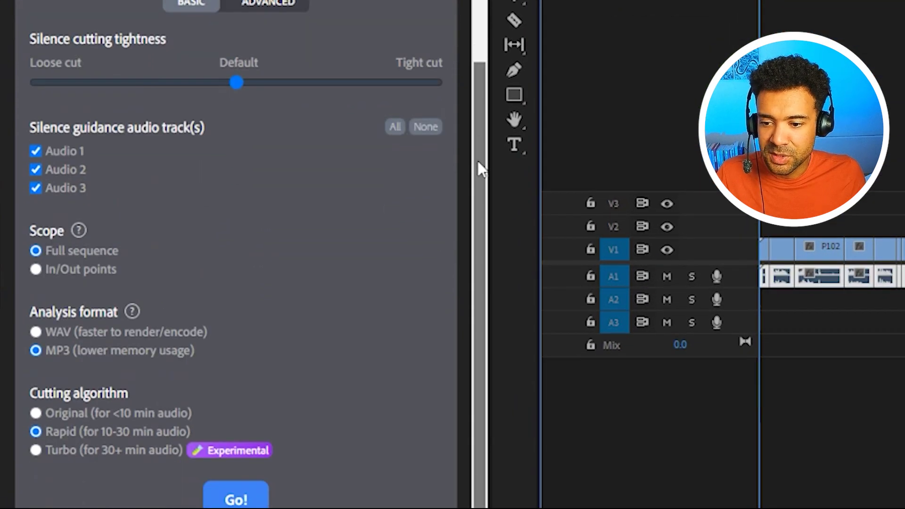
click(251, 504)
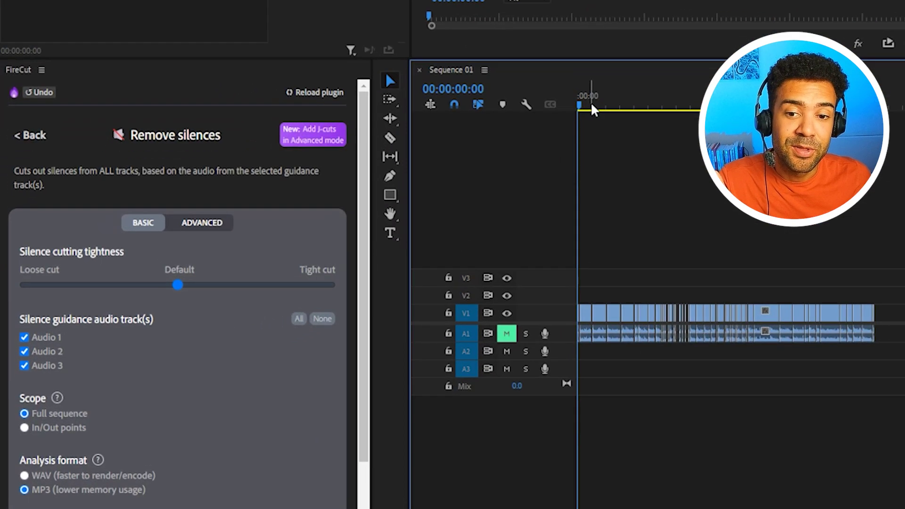
drag(593, 110, 873, 108)
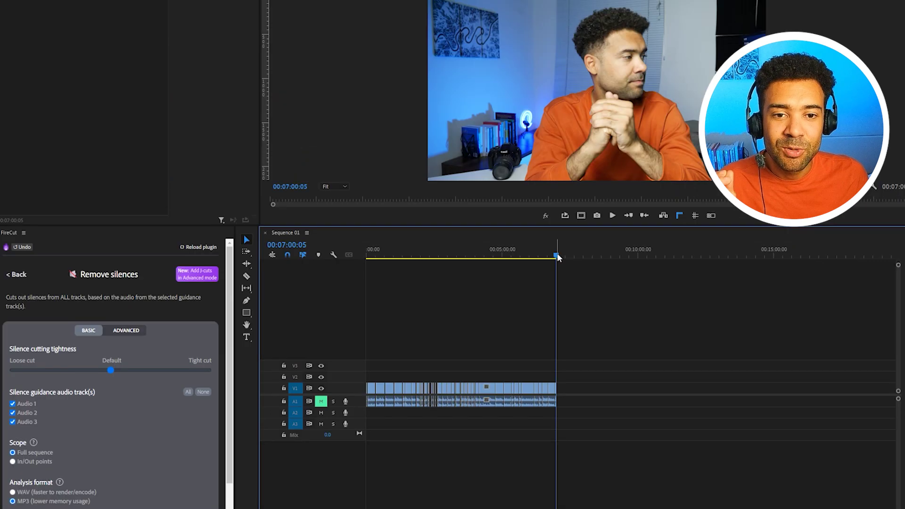
Scrub the timeline to check the cuts near the six-minute mark.
drag(558, 255, 525, 253)
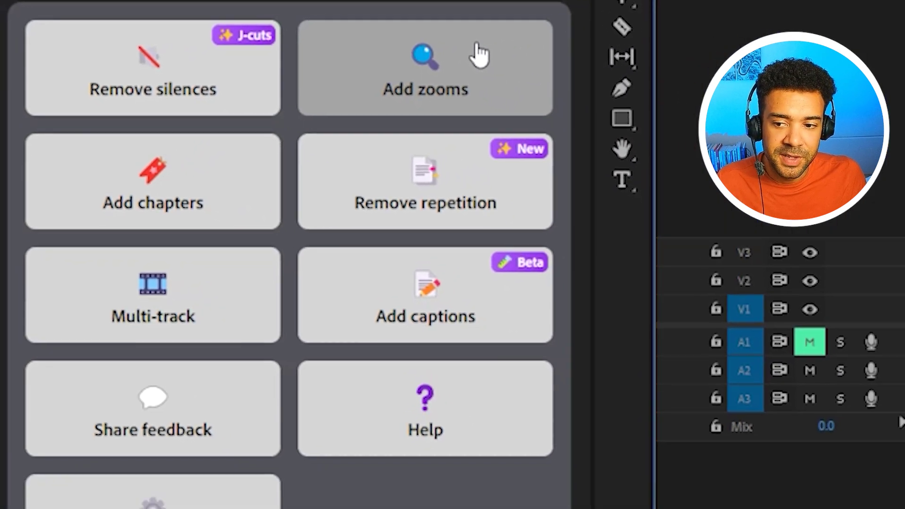
Generate animated 0.4 s zooms at scale 120 over the full sequence.
click(650, 80)
scroll(491, 71, down, 2)
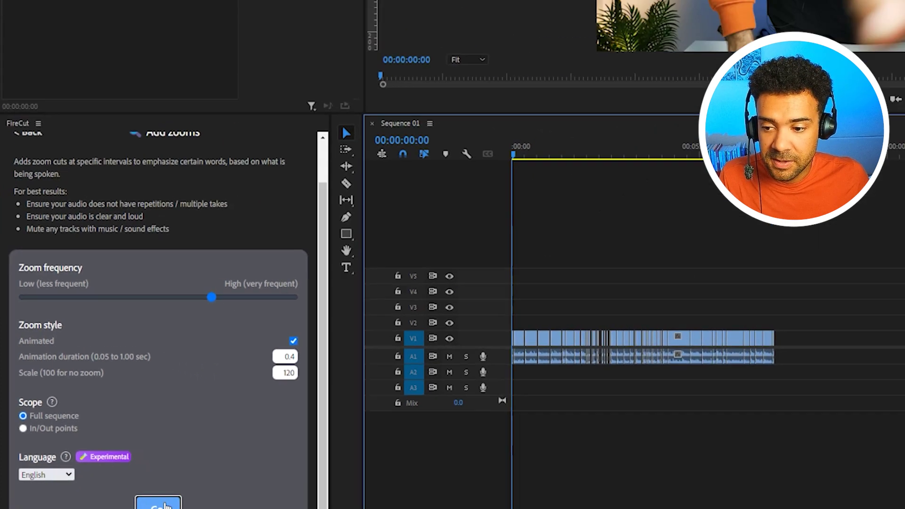
click(248, 504)
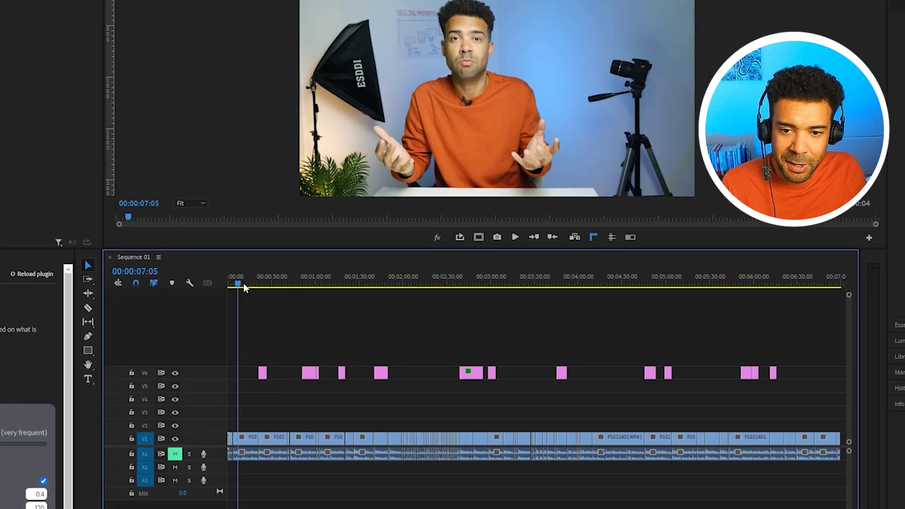
drag(244, 285, 257, 287)
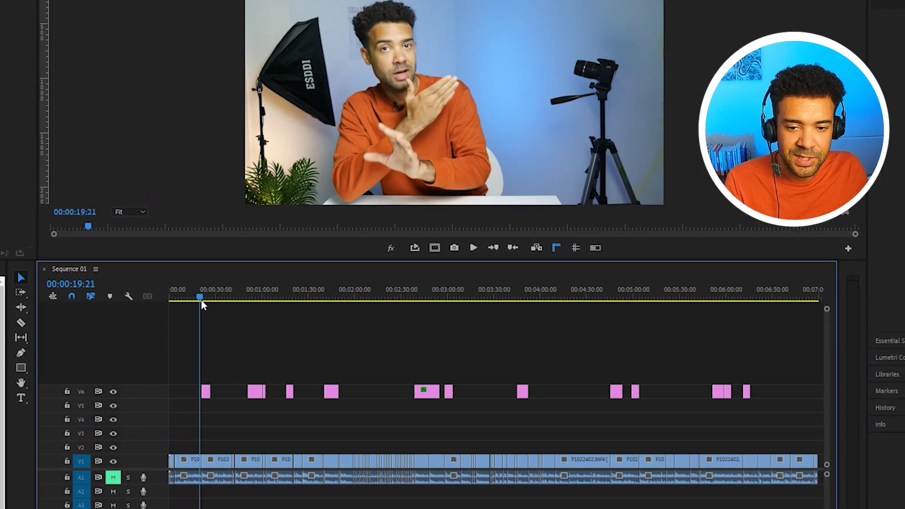
drag(202, 304, 202, 299)
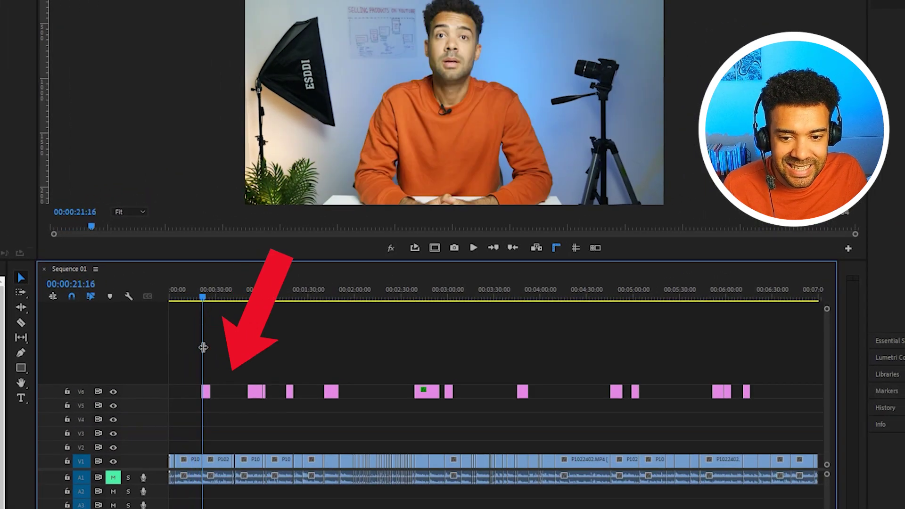
drag(194, 363, 766, 402)
click(199, 297)
key(space)
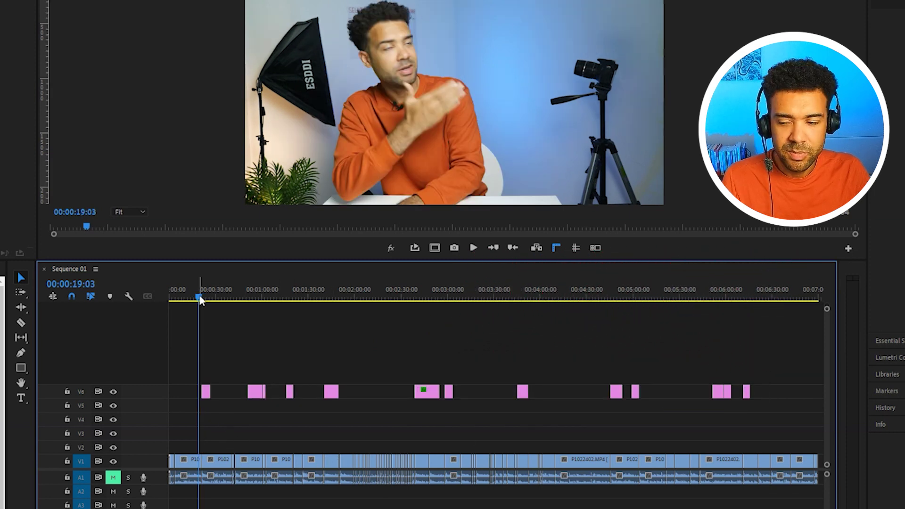
click(199, 297)
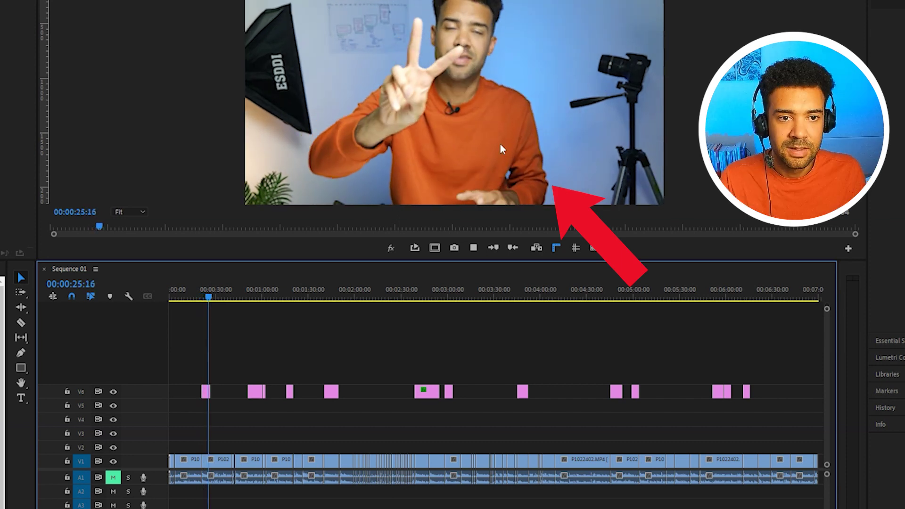
key(space)
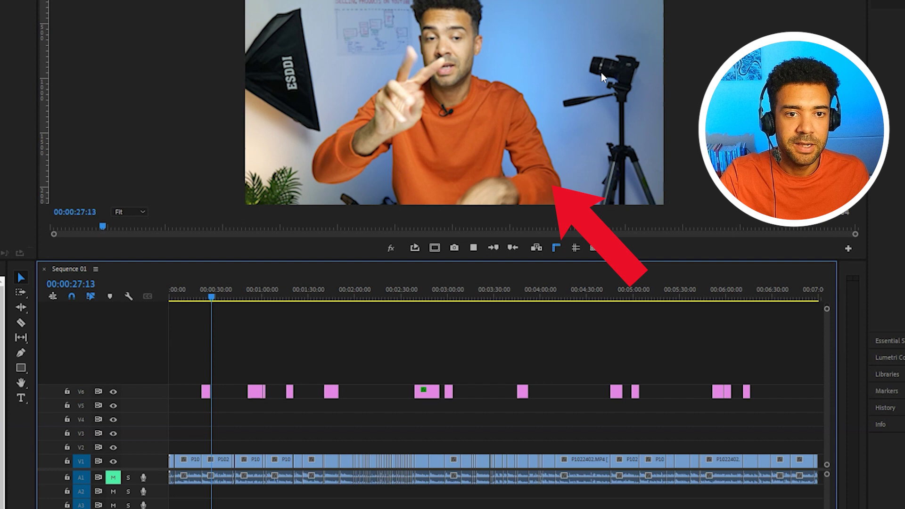
drag(212, 302, 325, 304)
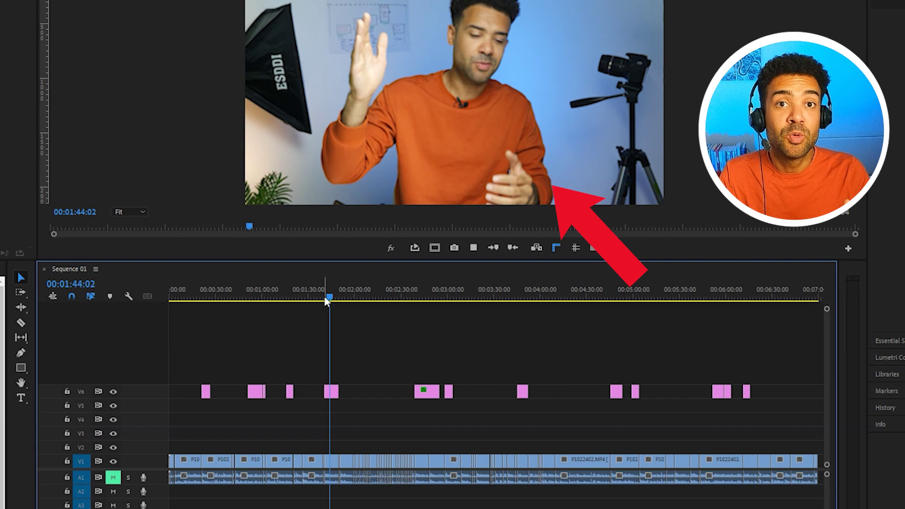
key(space)
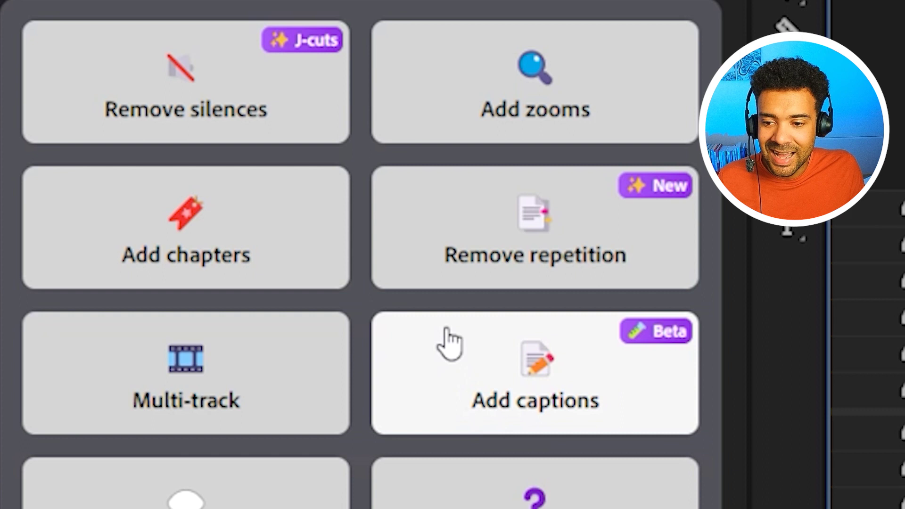
Transcribe the sequence audio in FireCut's Add captions feature.
click(615, 399)
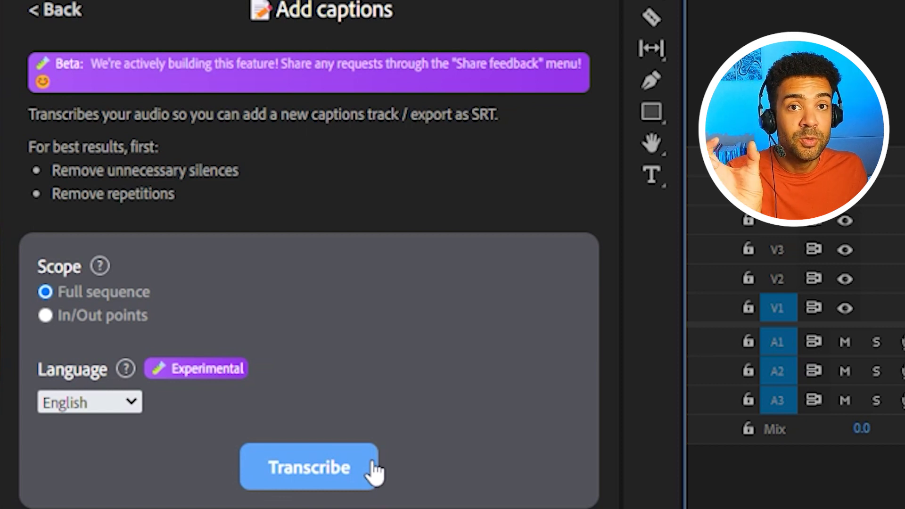
click(375, 471)
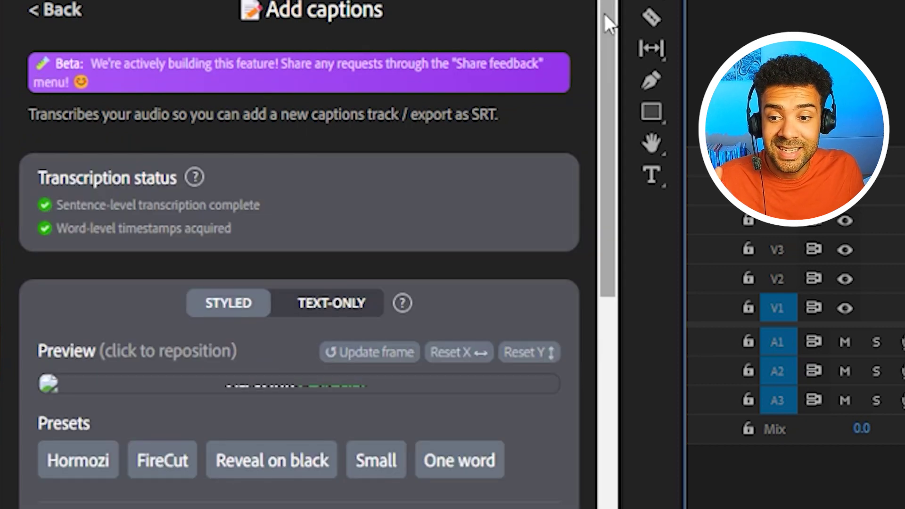
drag(606, 20, 610, 170)
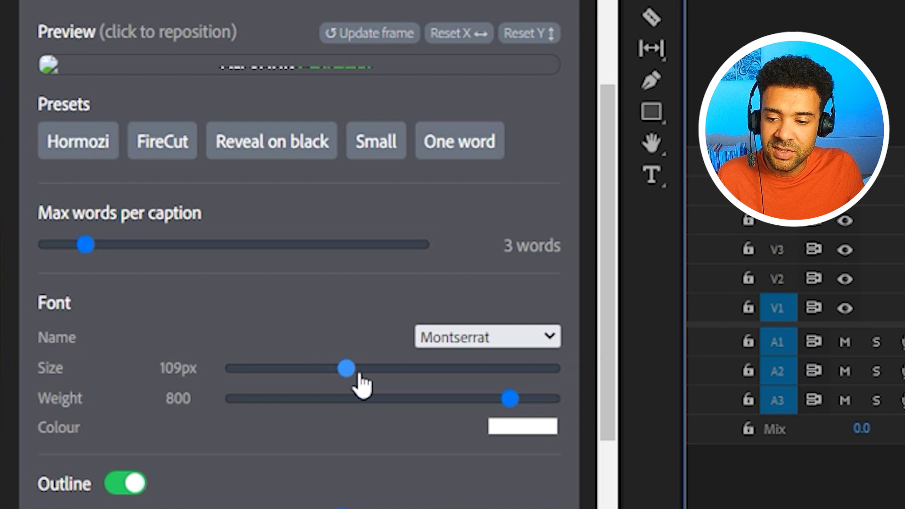
Enlarge the caption font to 165px with green highlighting and add the styled captions.
drag(359, 375, 420, 377)
scroll(606, 277, down, 9)
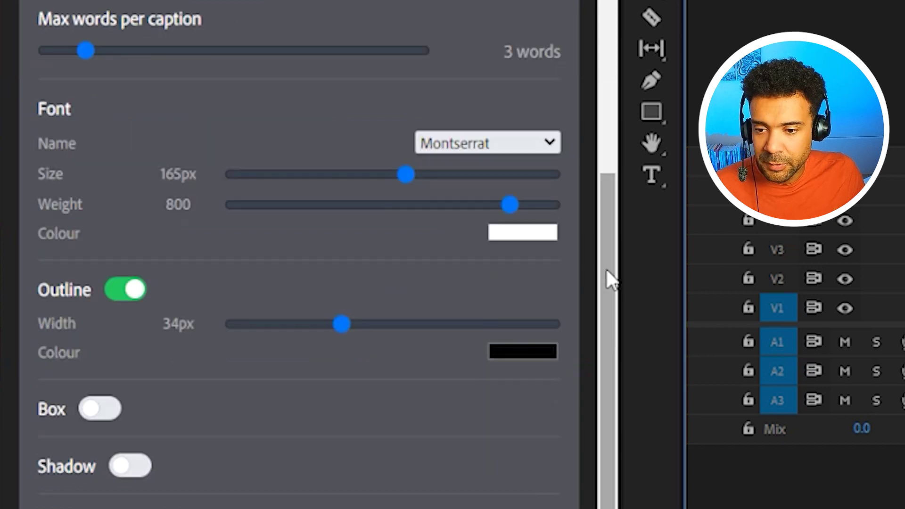
scroll(607, 189, down, 5)
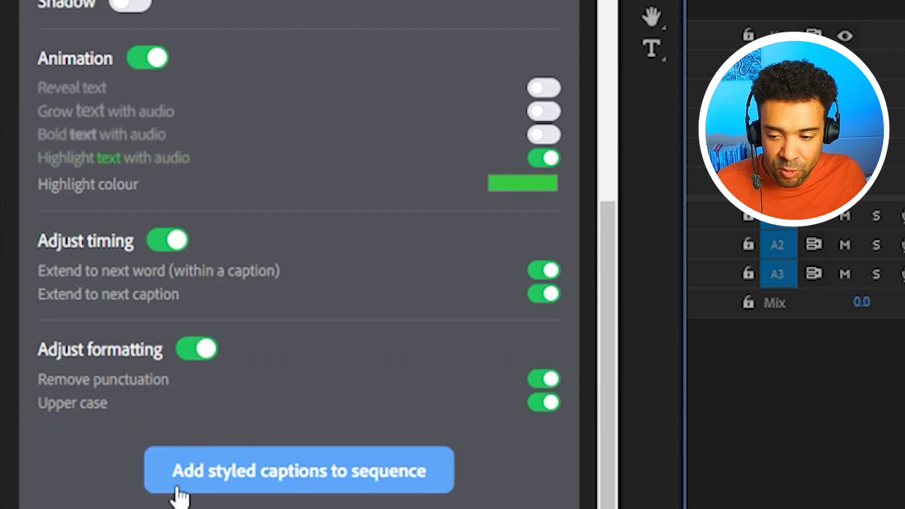
click(440, 483)
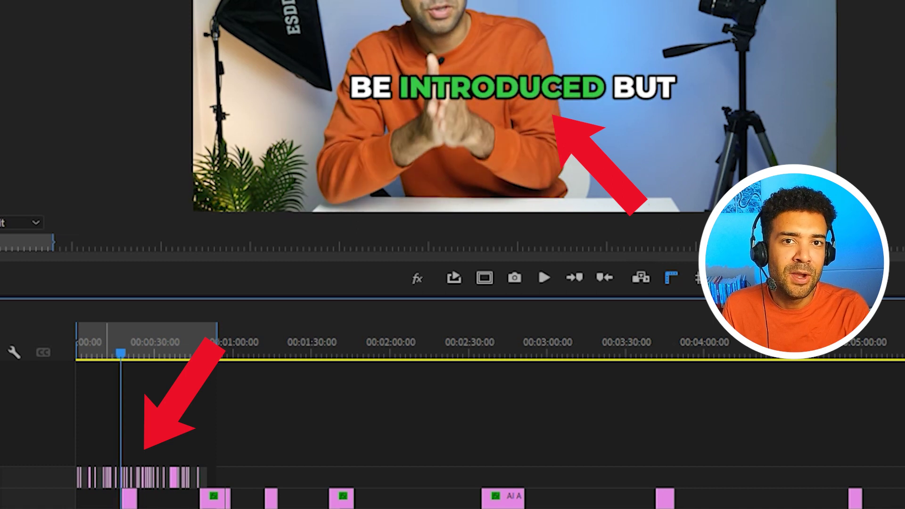
Jump to the sequence start to play back the captioned result.
key(Home)
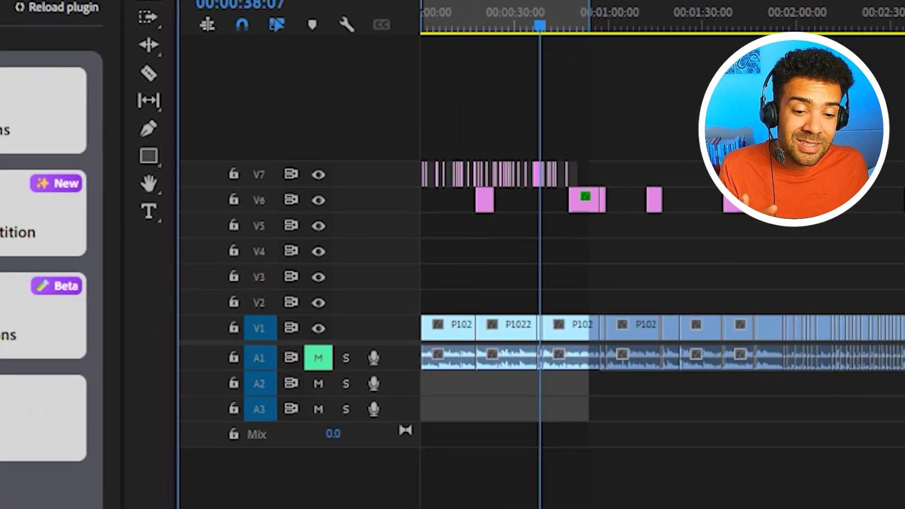
key(equal)
key(equal)
key(equal)
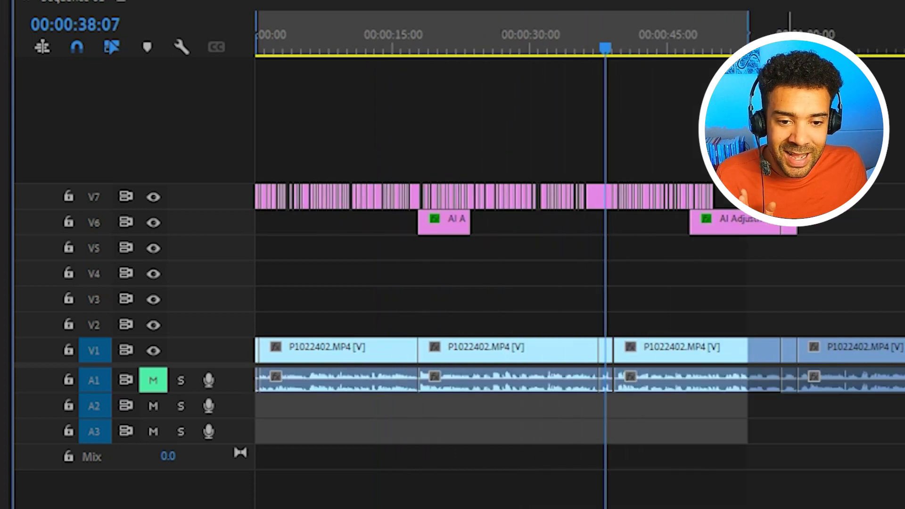
drag(606, 48, 540, 49)
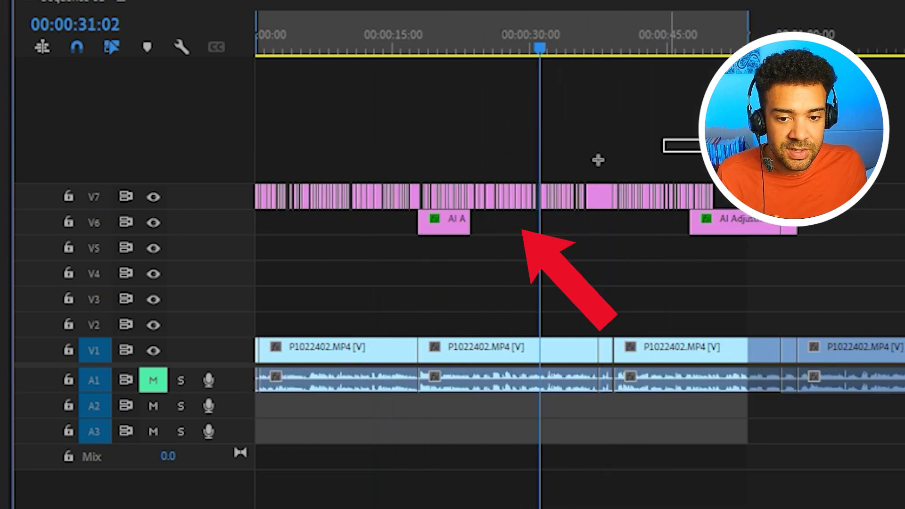
drag(598, 160, 238, 188)
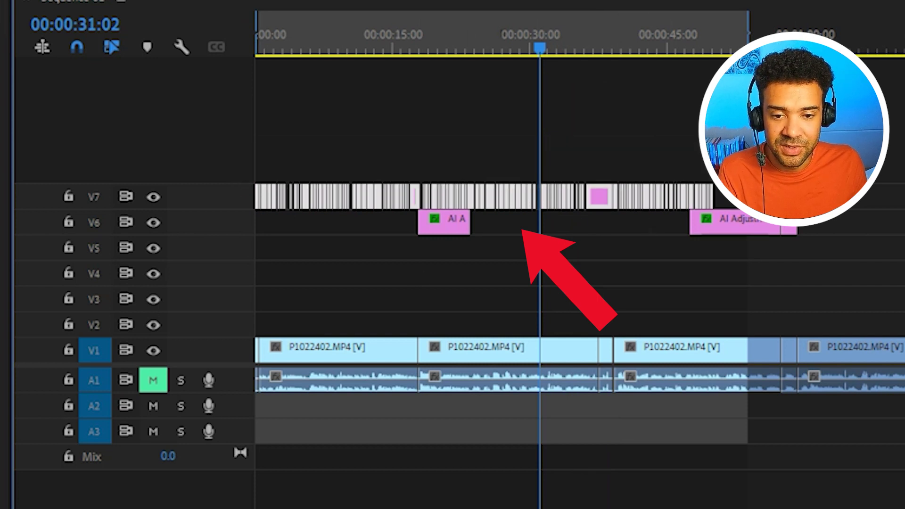
drag(702, 47, 715, 70)
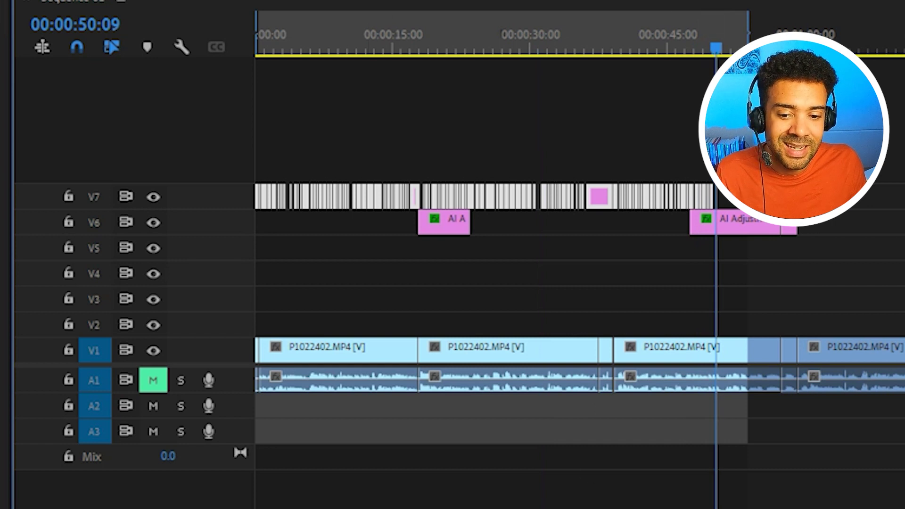
key(minus)
key(minus)
key(minus)
key(minus)
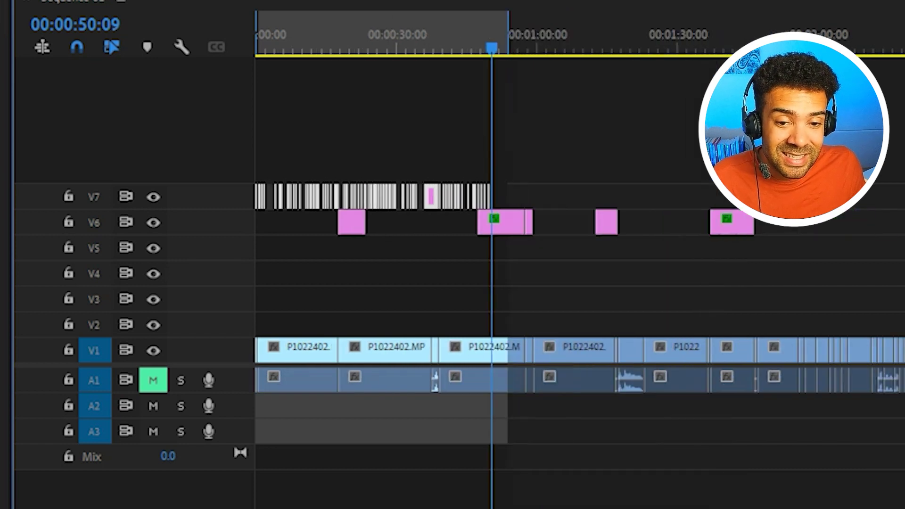
key(minus)
key(minus)
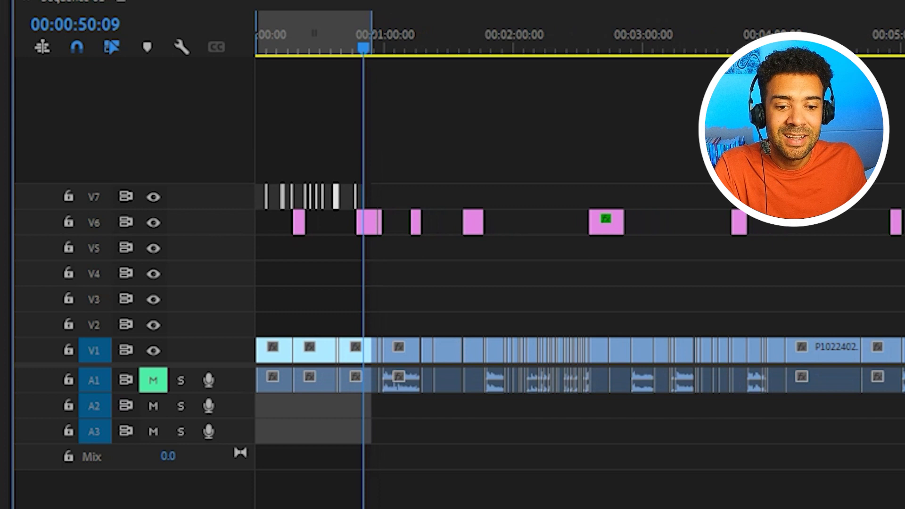
key(equal)
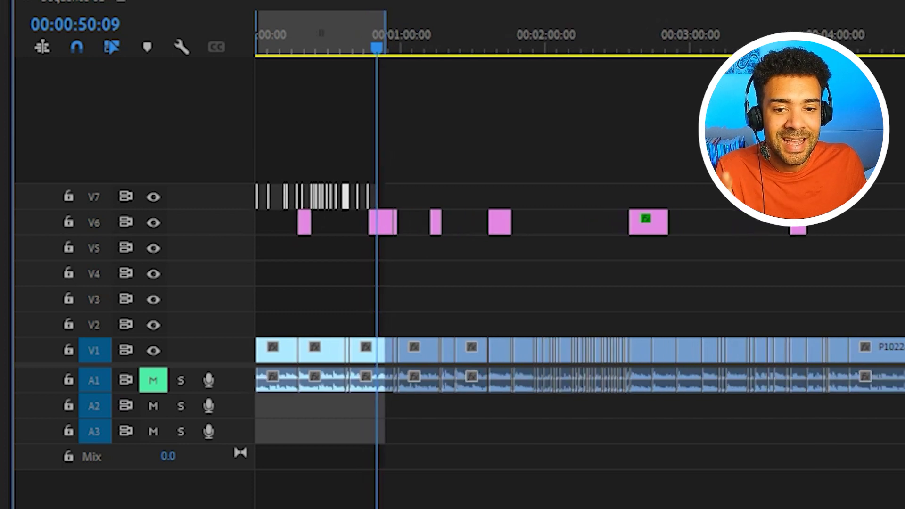
key(equal)
key(equal)
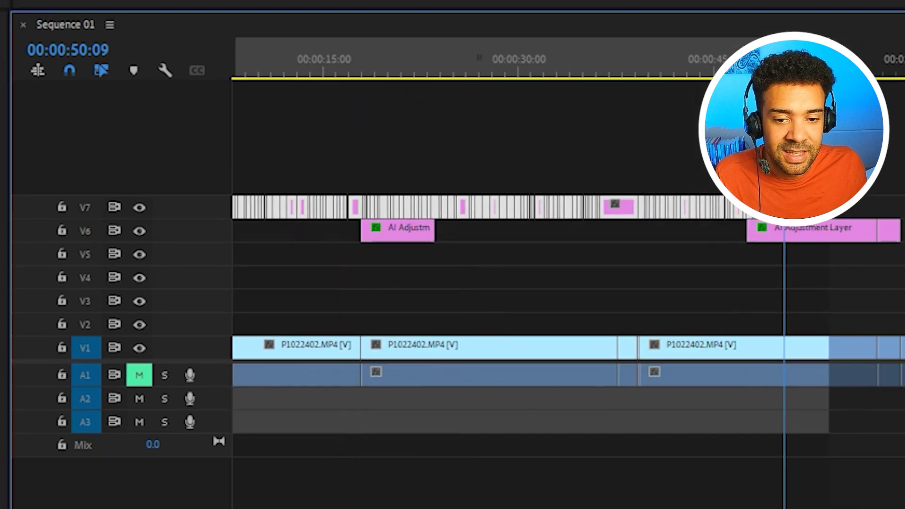
key(Home)
drag(641, 192, 160, 245)
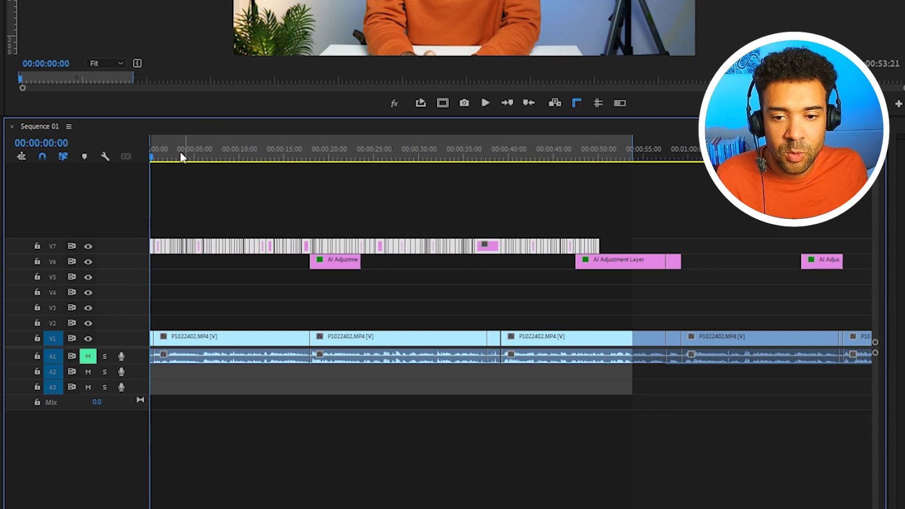
drag(166, 154, 210, 157)
key(space)
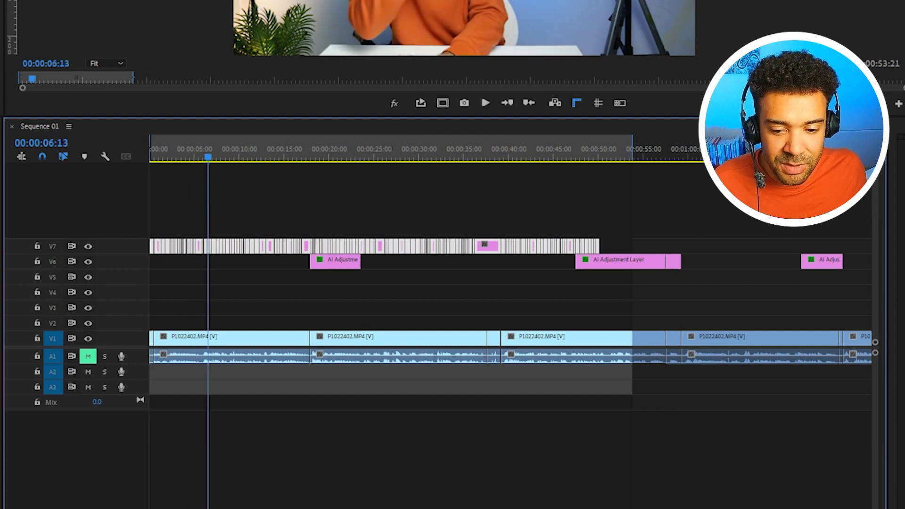
key(=)
key(=)
key(=)
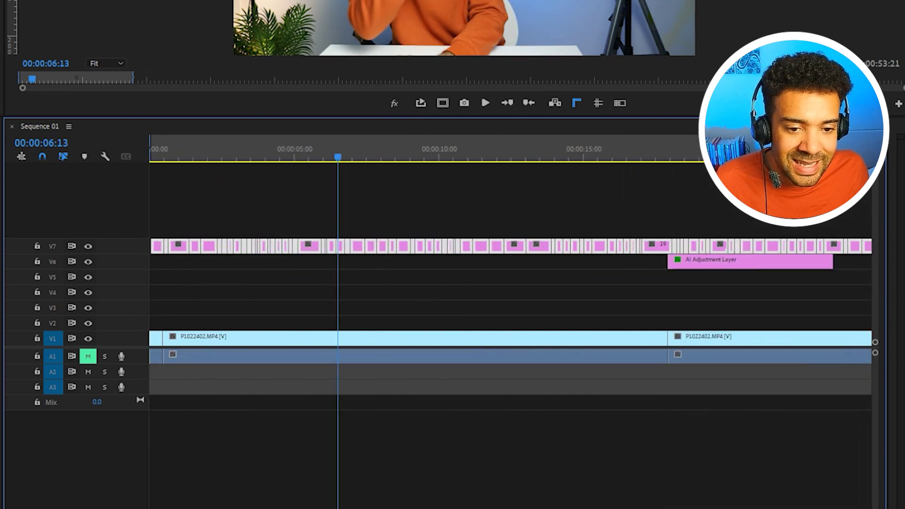
key(minus)
key(minus)
key(minus)
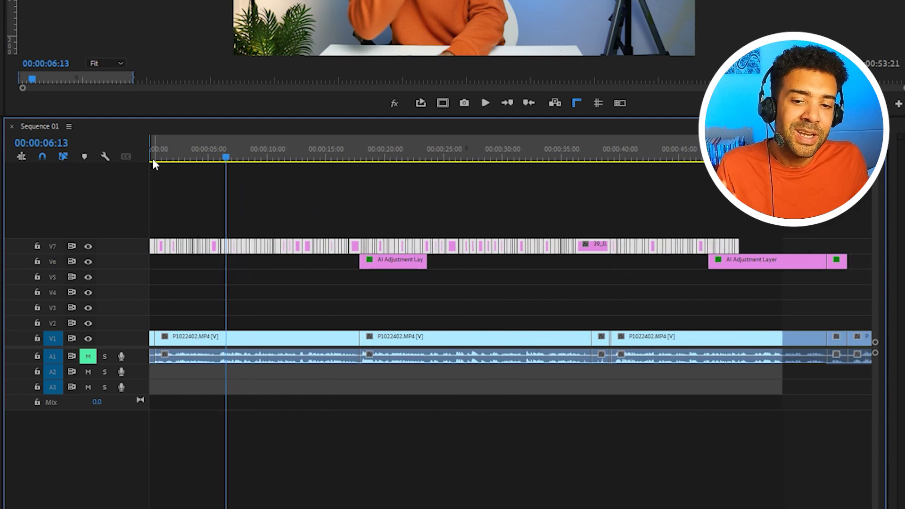
key(Home)
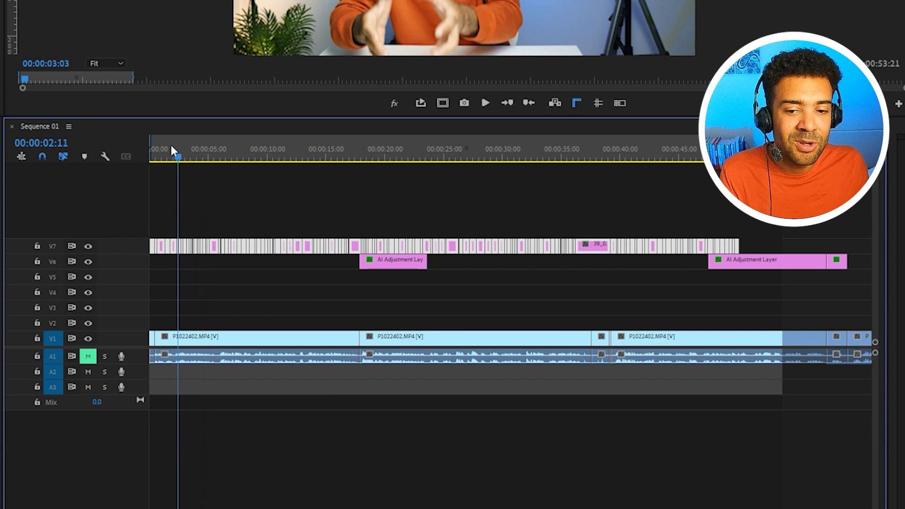
Move the playhead back to 00:00:00:00.
drag(171, 145, 134, 143)
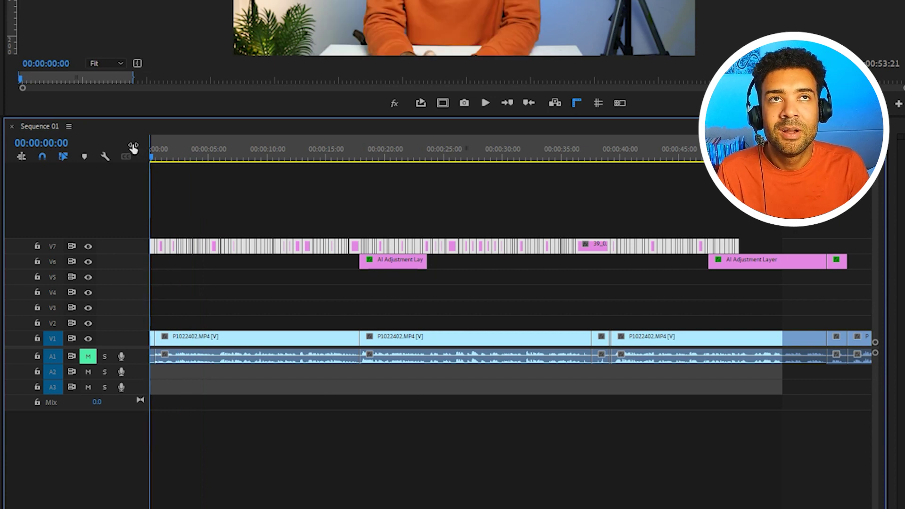